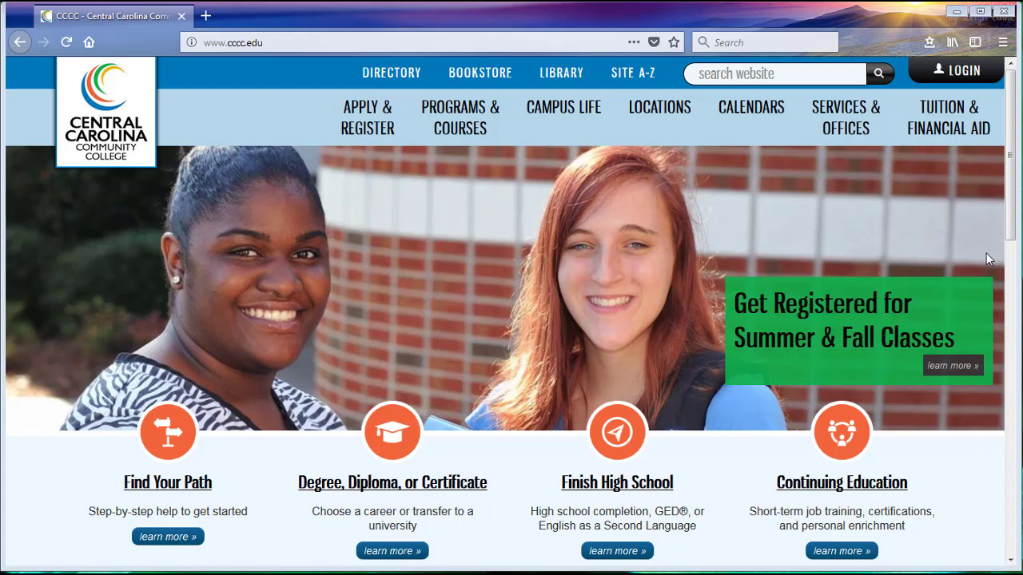
# - Read the CCCC Portal first-login instructions from the LOGIN menu, then return to the homepage
pyautogui.click(979, 77)
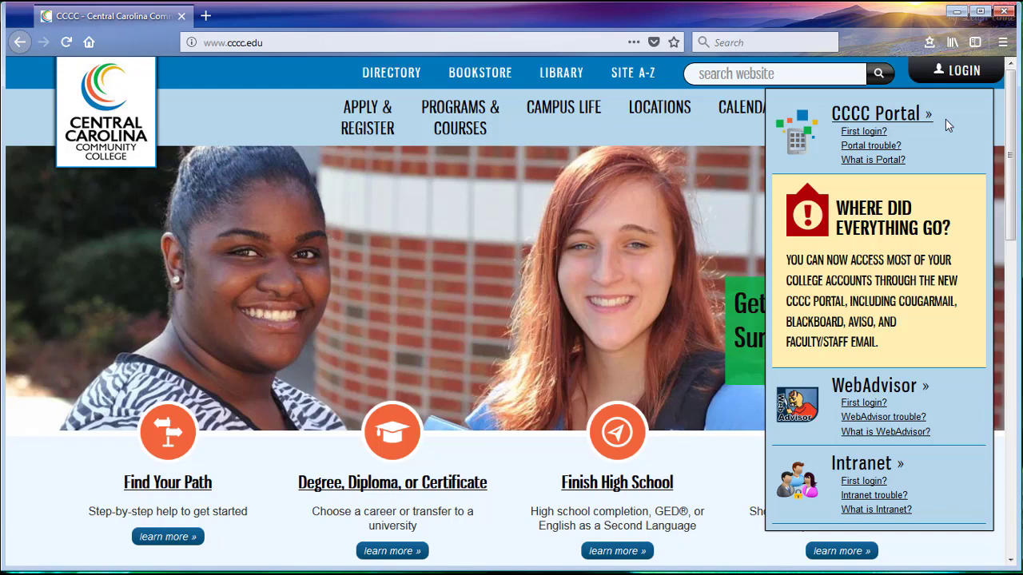
pyautogui.click(863, 132)
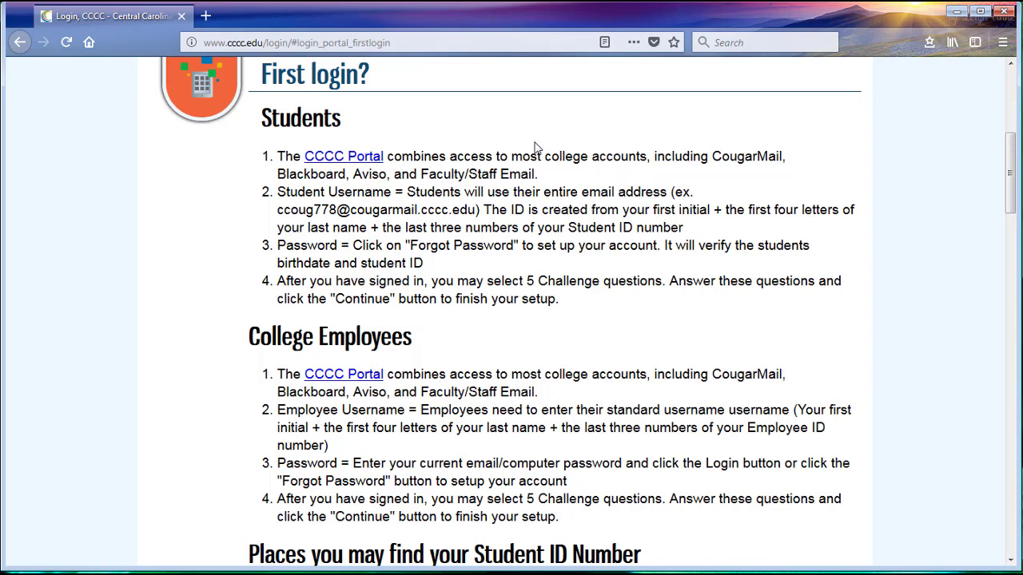
pyautogui.click(20, 43)
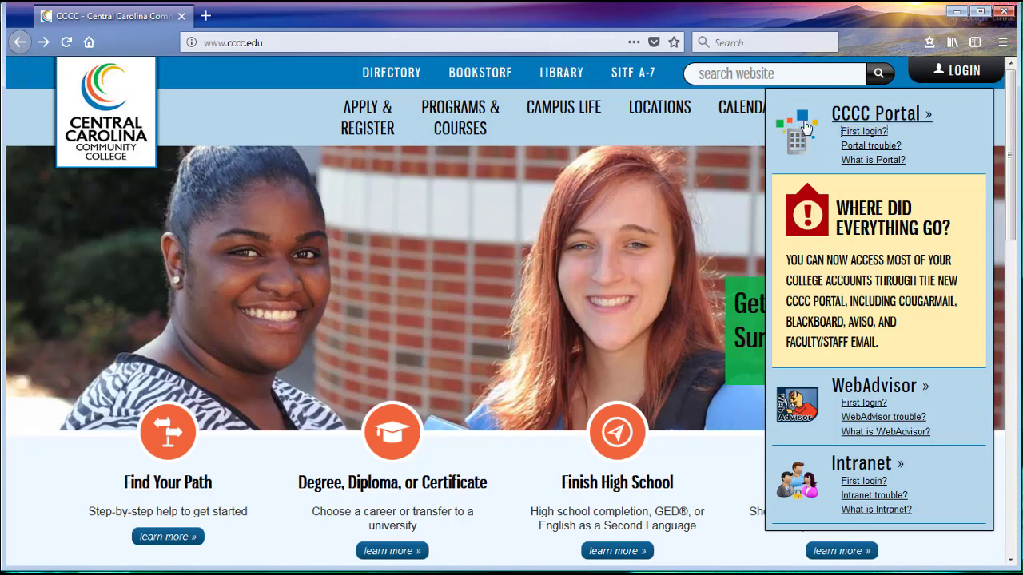
# - Sign in to the CCCC Portal with the account username and password
pyautogui.click(910, 120)
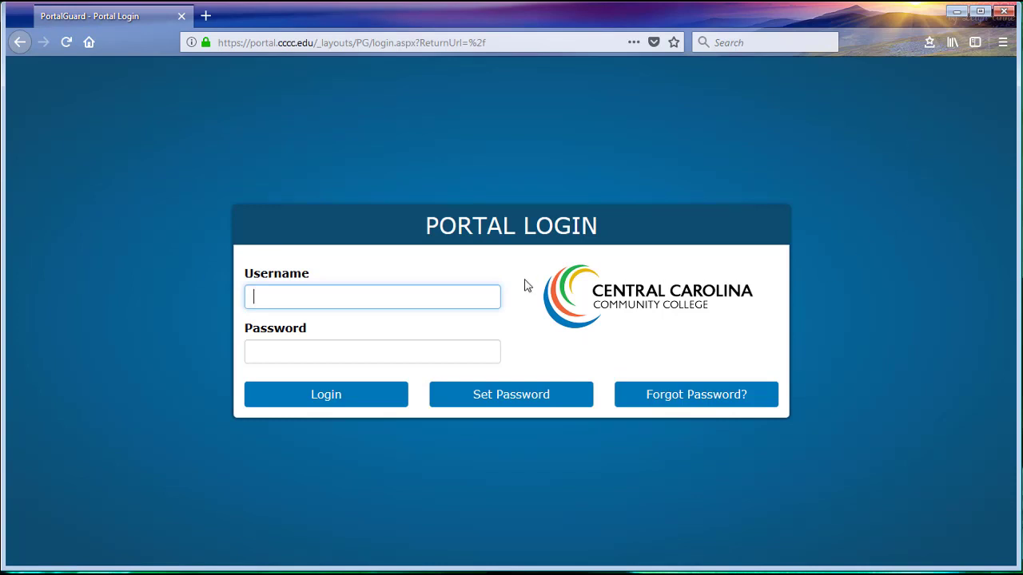
pyautogui.click(463, 356)
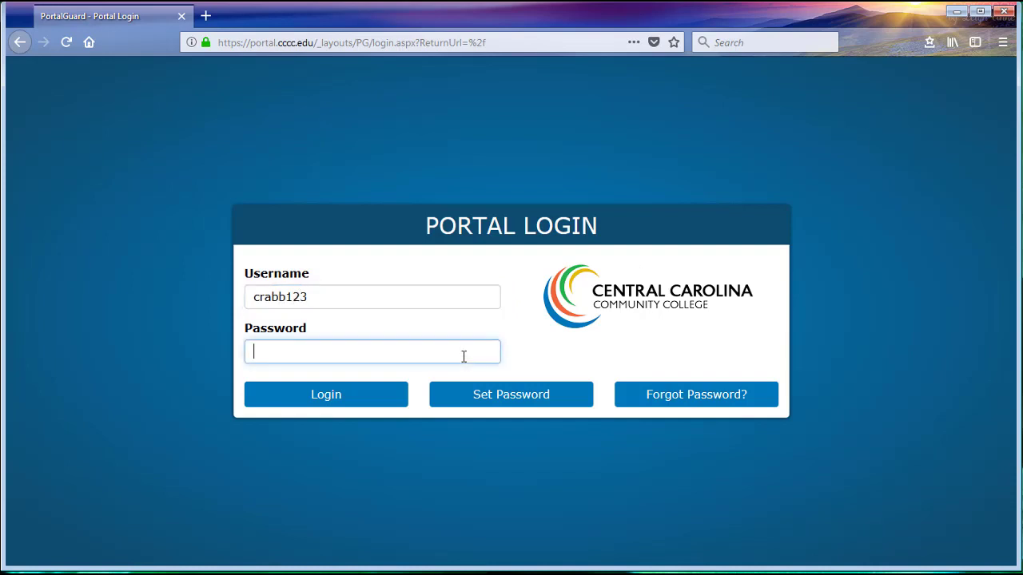
pyautogui.write('••••••••')
pyautogui.click(377, 399)
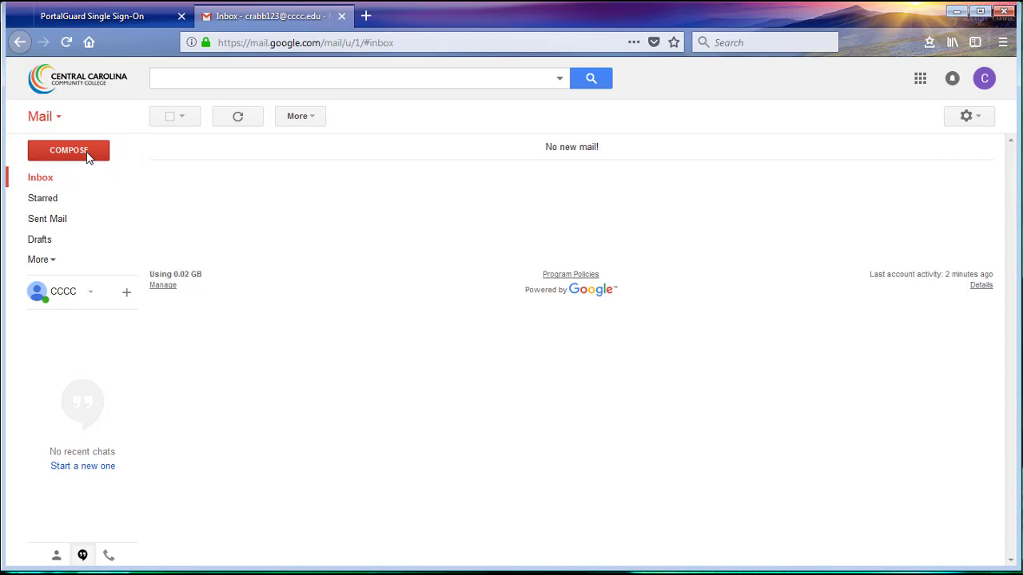
# - Compose a new email addressed to CCCC Distance Ed Staff via its staff e-mail address
pyautogui.click(89, 156)
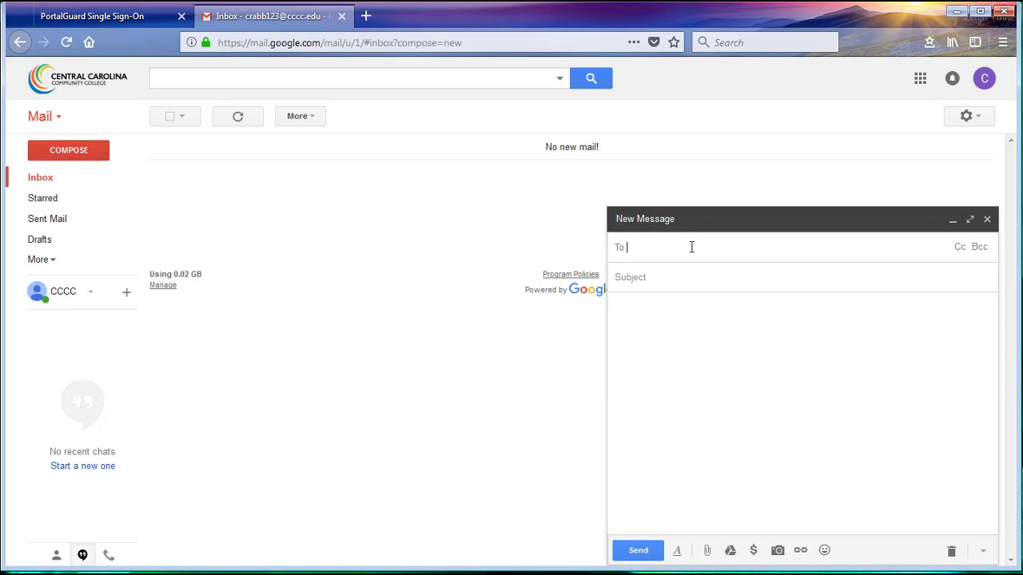
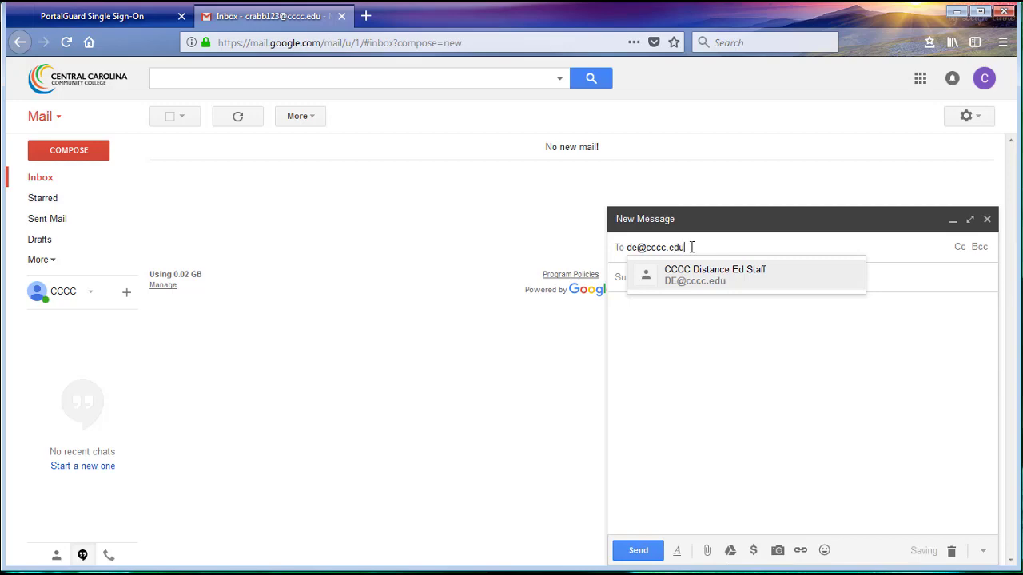
pyautogui.click(815, 272)
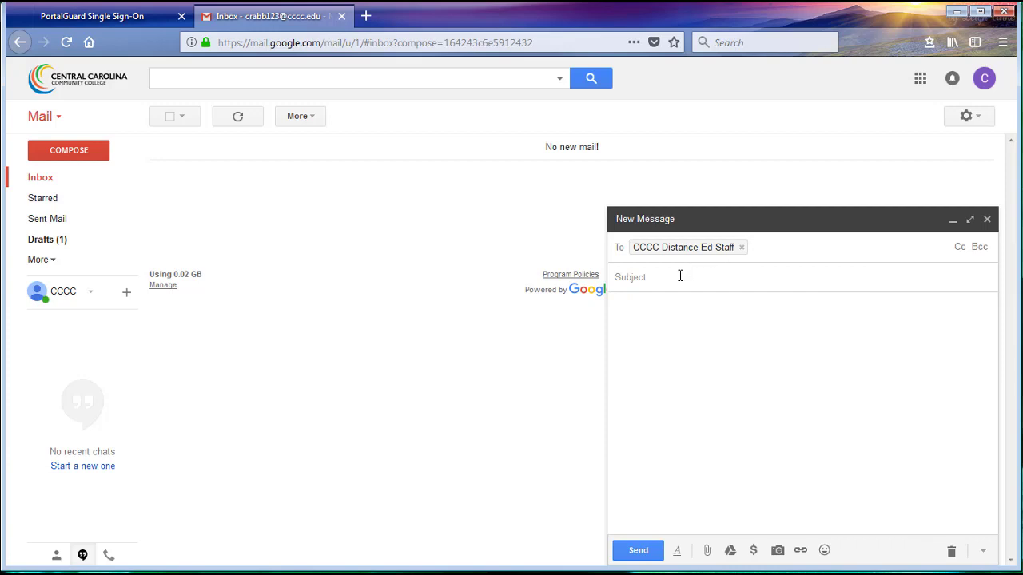
# - Enter subject 'Short Description' and body 'Type your message here' in the draft
pyautogui.click(680, 275)
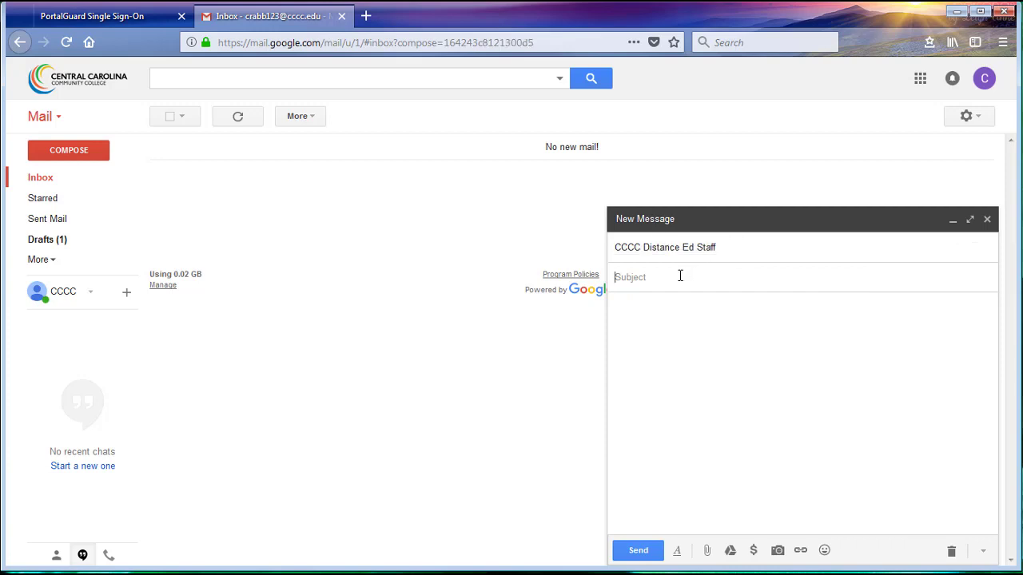
pyautogui.write('Short Description')
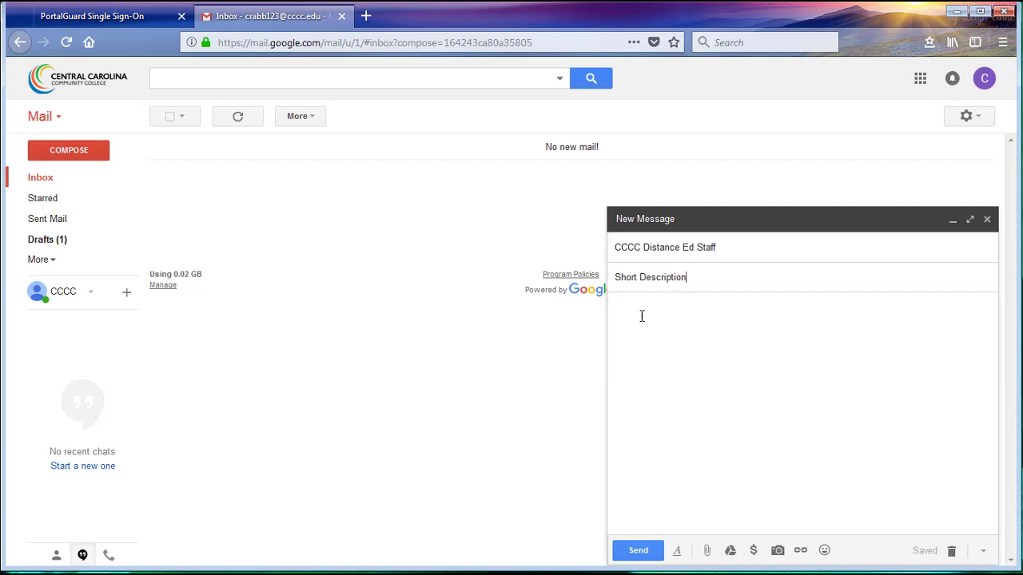
pyautogui.click(621, 308)
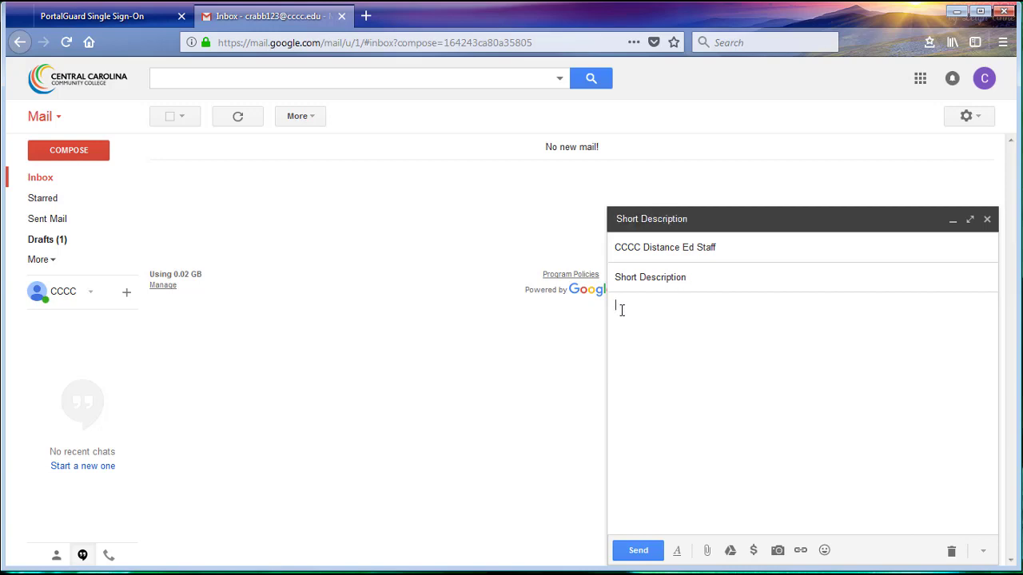
pyautogui.write('Type your message here.')
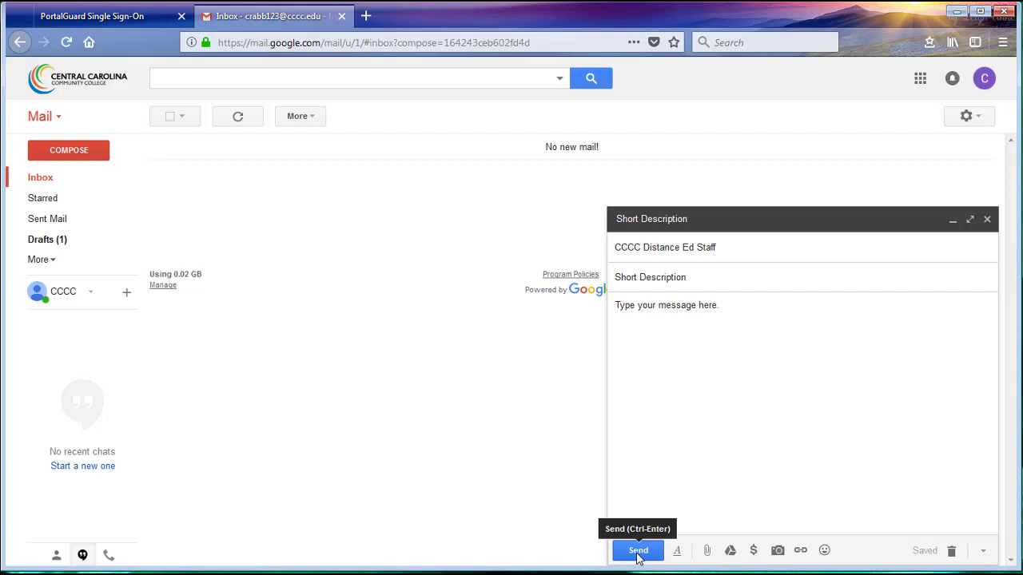
# - Send the email to CCCC Distance Ed Staff
pyautogui.click(638, 551)
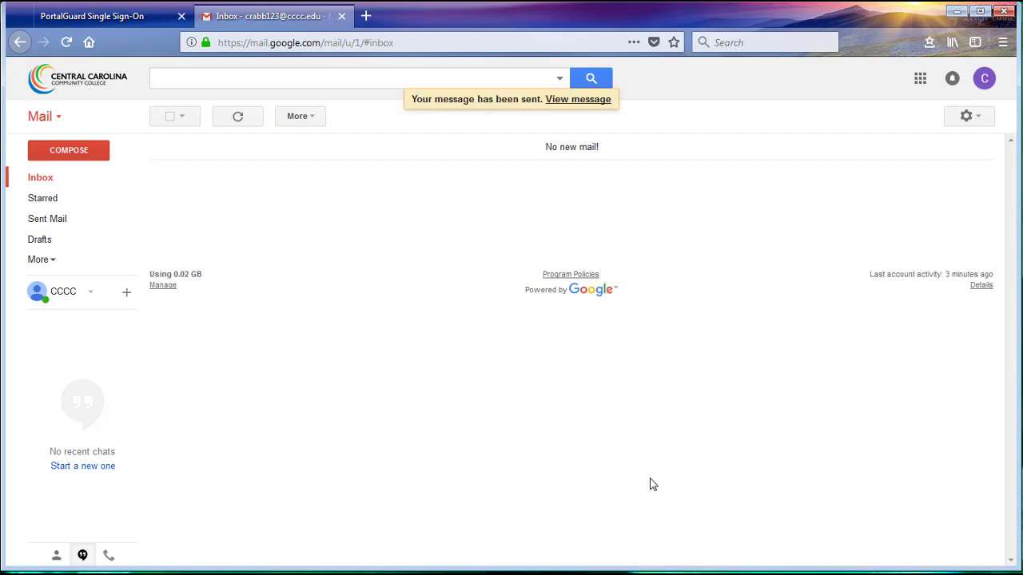